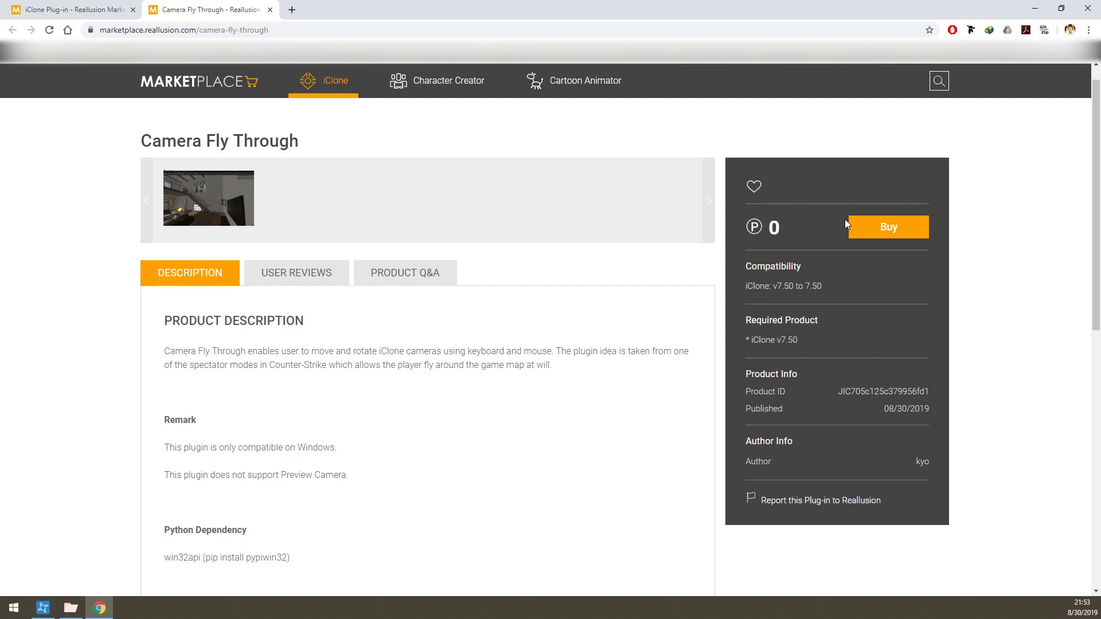
# Look through the extracted CameraFlyThrough folder on the desktop and copy it into iClone 7's Bin64\OpenPlugin folder
pyautogui.click(1035, 8)
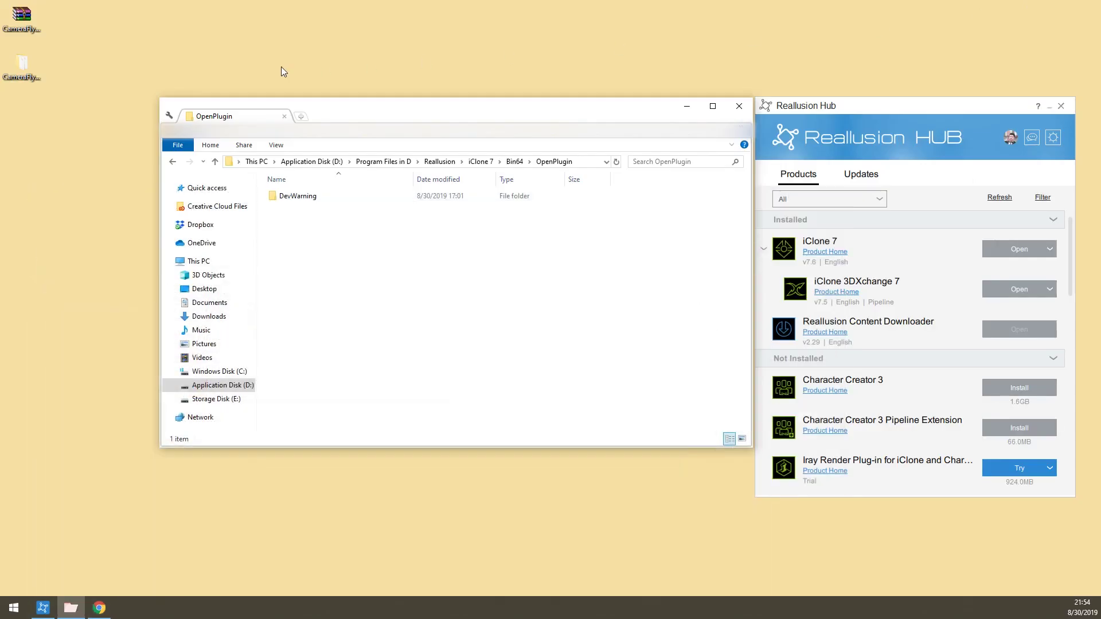
pyautogui.click(29, 16)
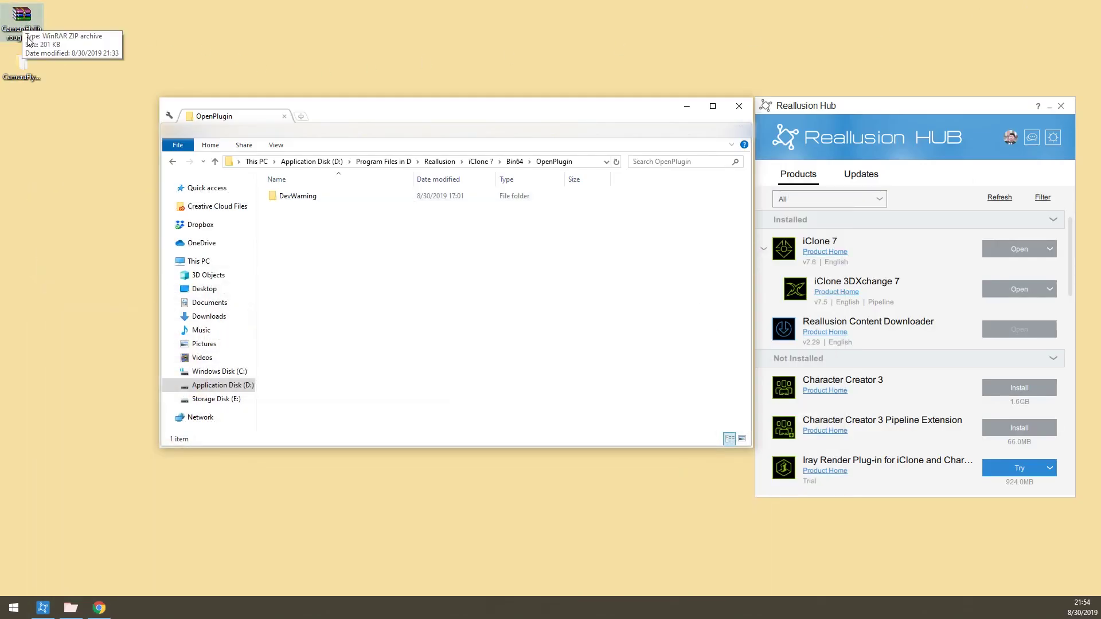
pyautogui.click(29, 72)
pyautogui.doubleClick(29, 68)
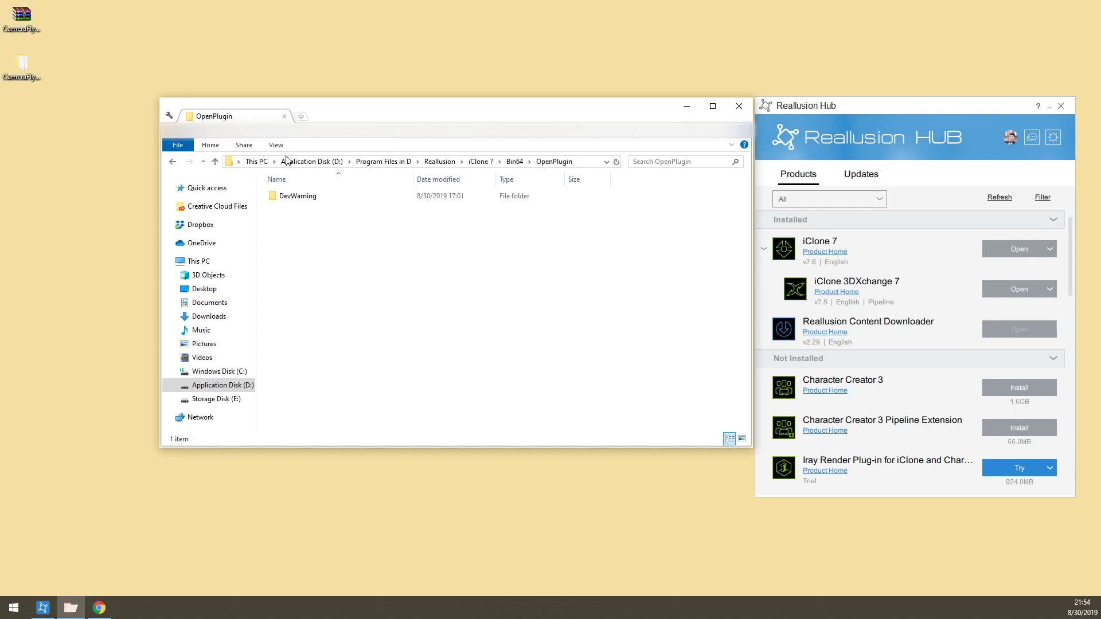
pyautogui.moveTo(327, 313); pyautogui.dragTo(437, 201)
pyautogui.click(336, 197)
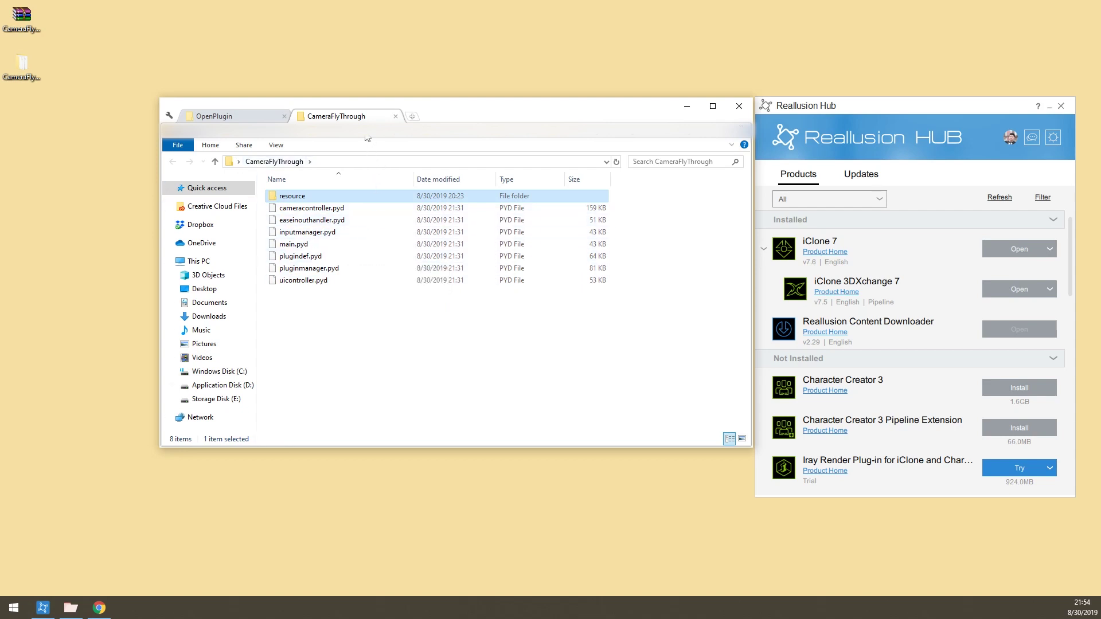
pyautogui.click(395, 116)
pyautogui.click(22, 66)
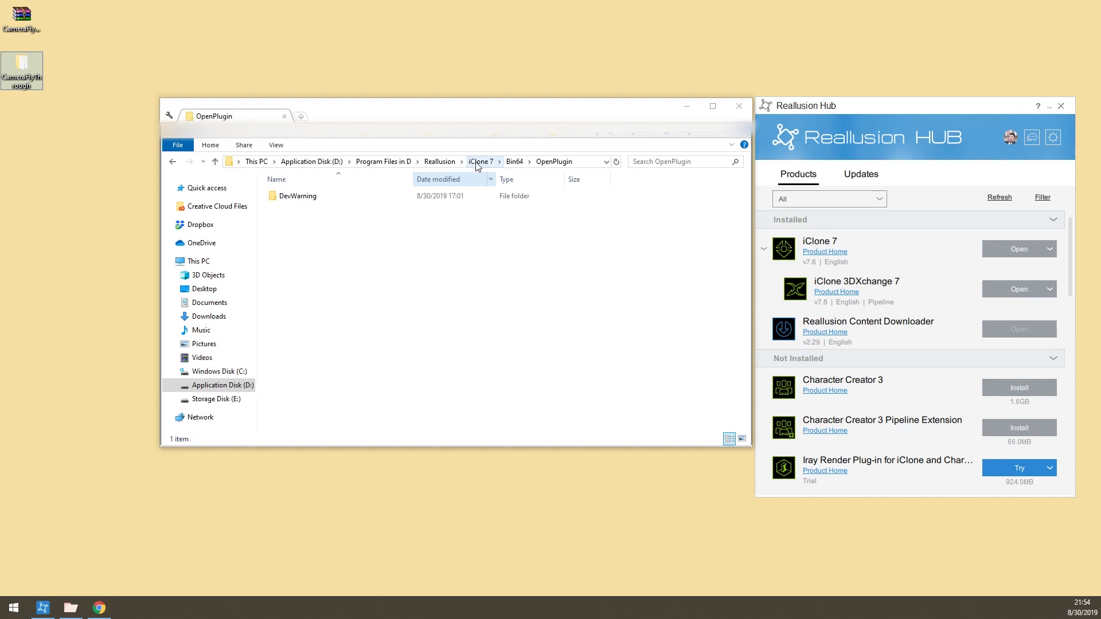
pyautogui.moveTo(514, 165); pyautogui.dragTo(467, 255)
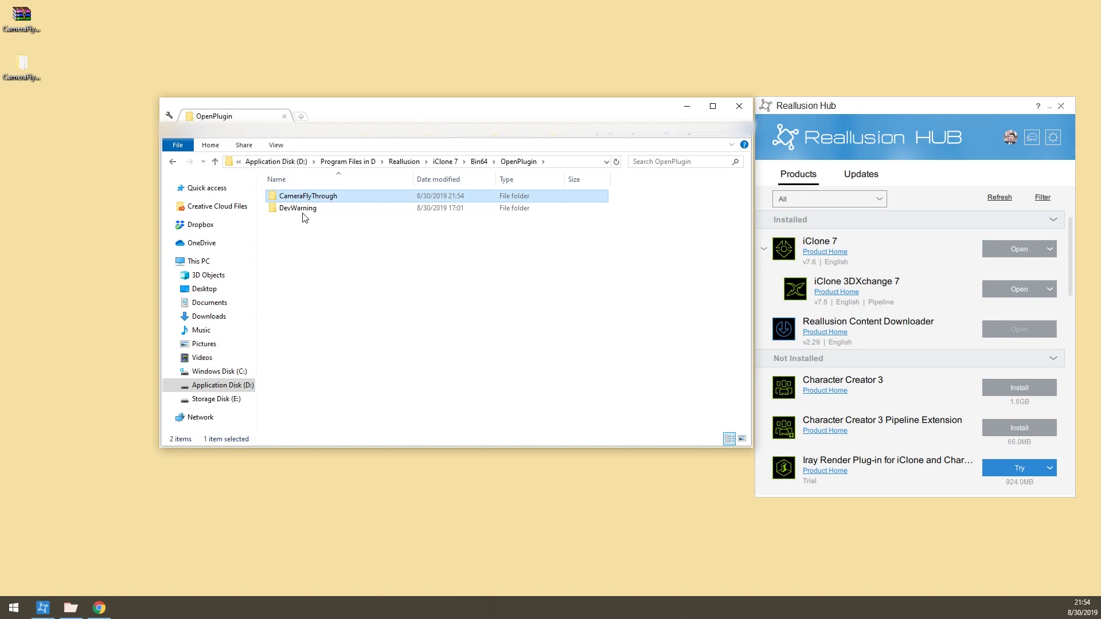
# Check the plugin page's Python dependency, and change the Command Prompt directory to "D:\Program Files in D\Reallusion\iClone 7\Bin64"
pyautogui.click(98, 608)
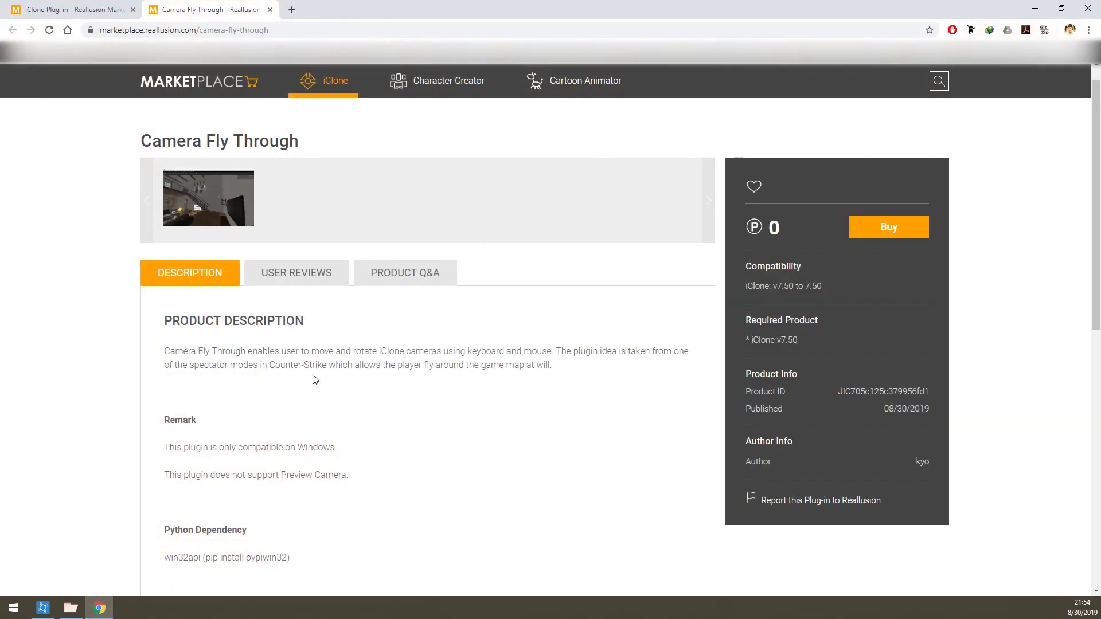
pyautogui.moveTo(179, 533); pyautogui.dragTo(256, 531)
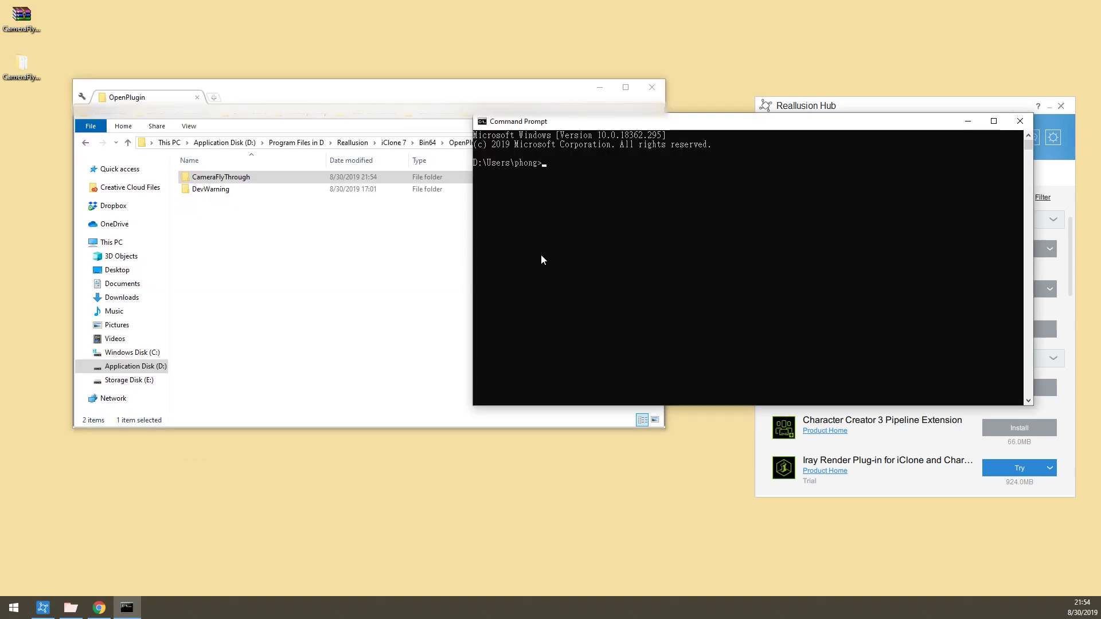
pyautogui.write('cd')
pyautogui.click(359, 287)
pyautogui.hotkey('alt', 'Up')
pyautogui.hotkey('alt', 'Up')
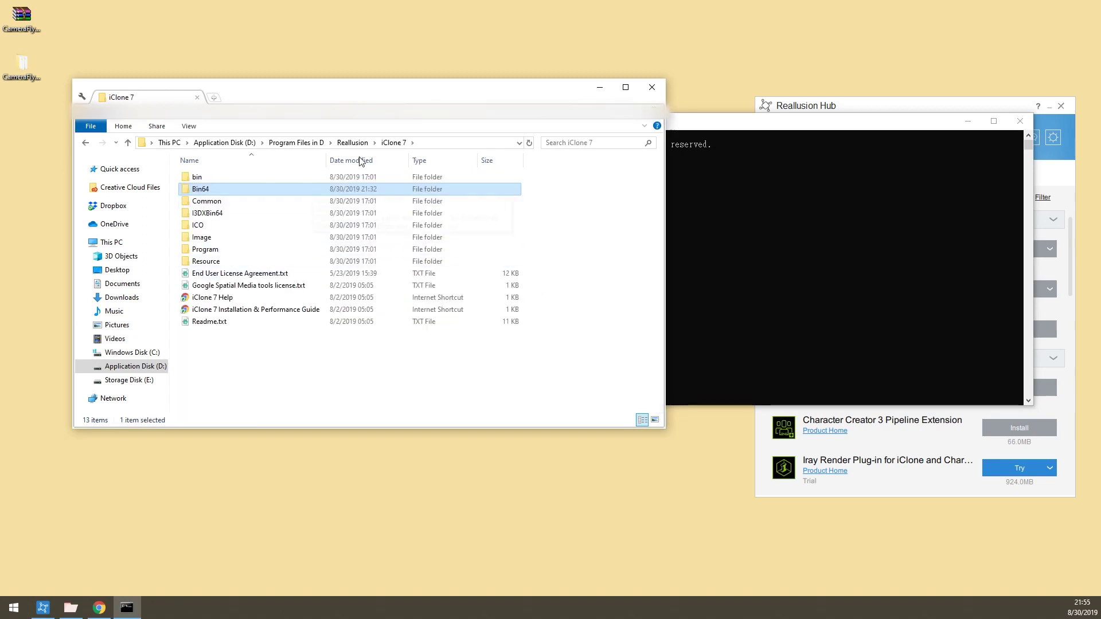
pyautogui.moveTo(341, 189); pyautogui.dragTo(793, 191)
pyautogui.click(808, 229)
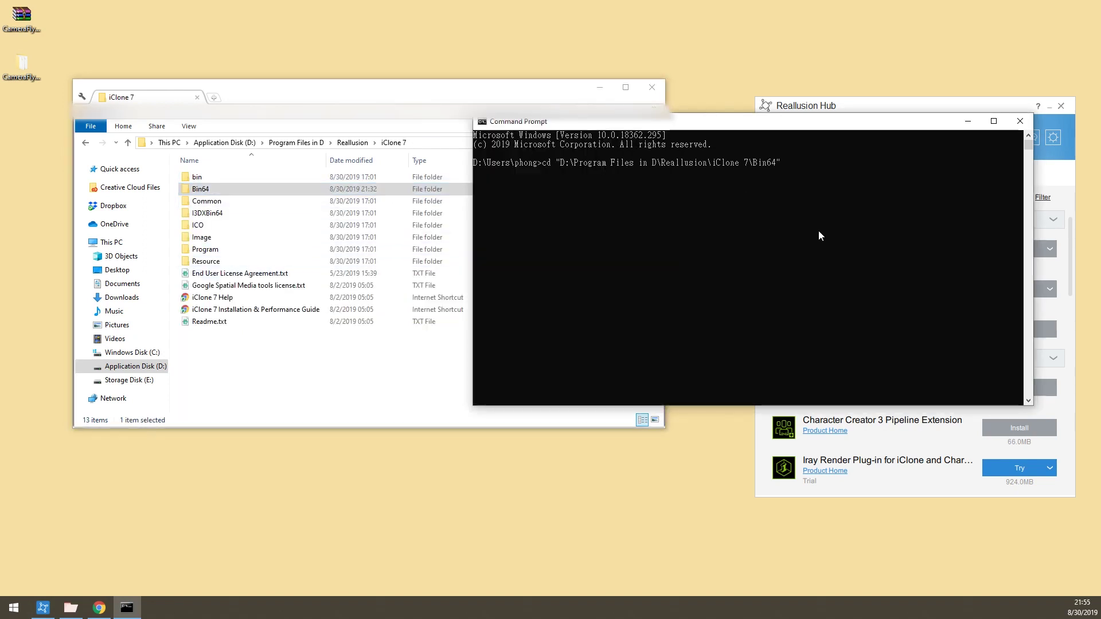
pyautogui.press('Return')
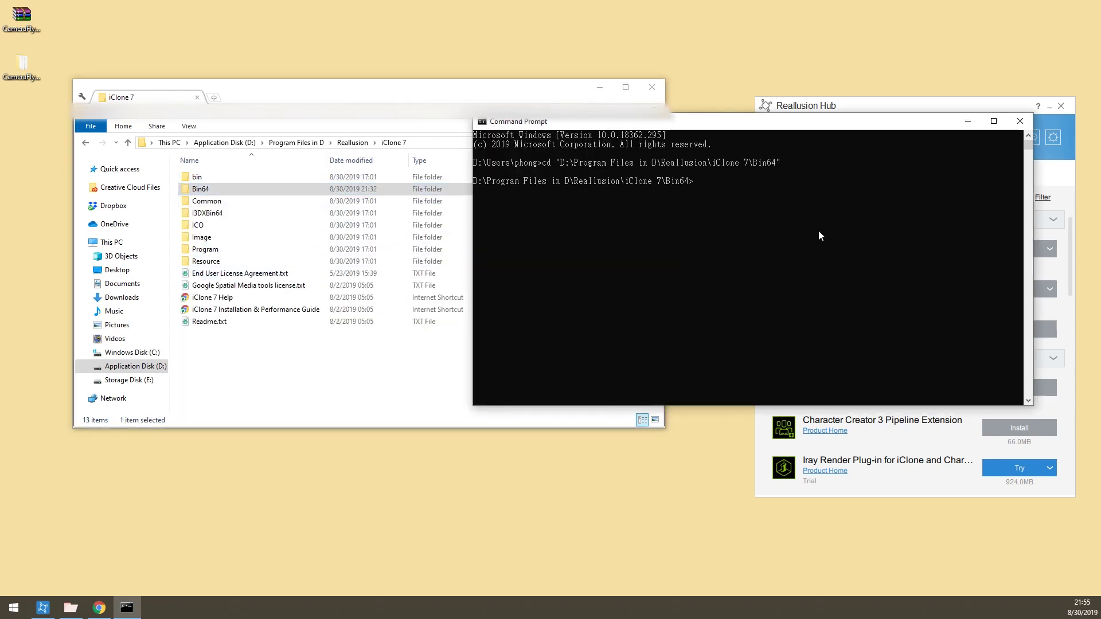
# Install the plugin's Python dependency by running iClonepy.exe -m pip install pypiwin32
pyautogui.write('iClone')
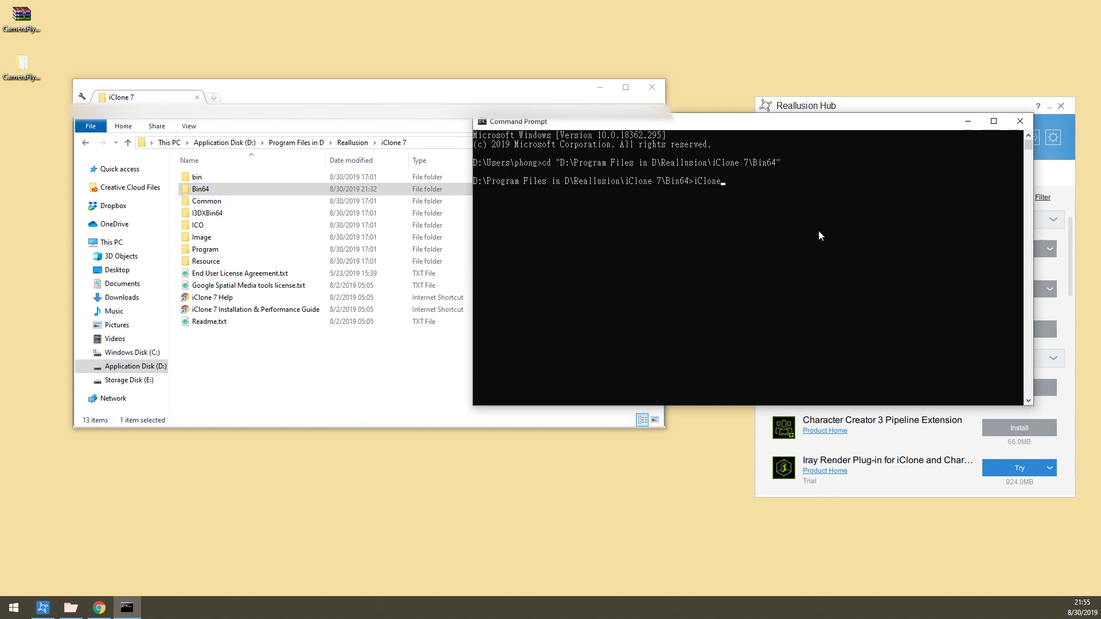
pyautogui.write('py.exe -m pip install pypiwin32')
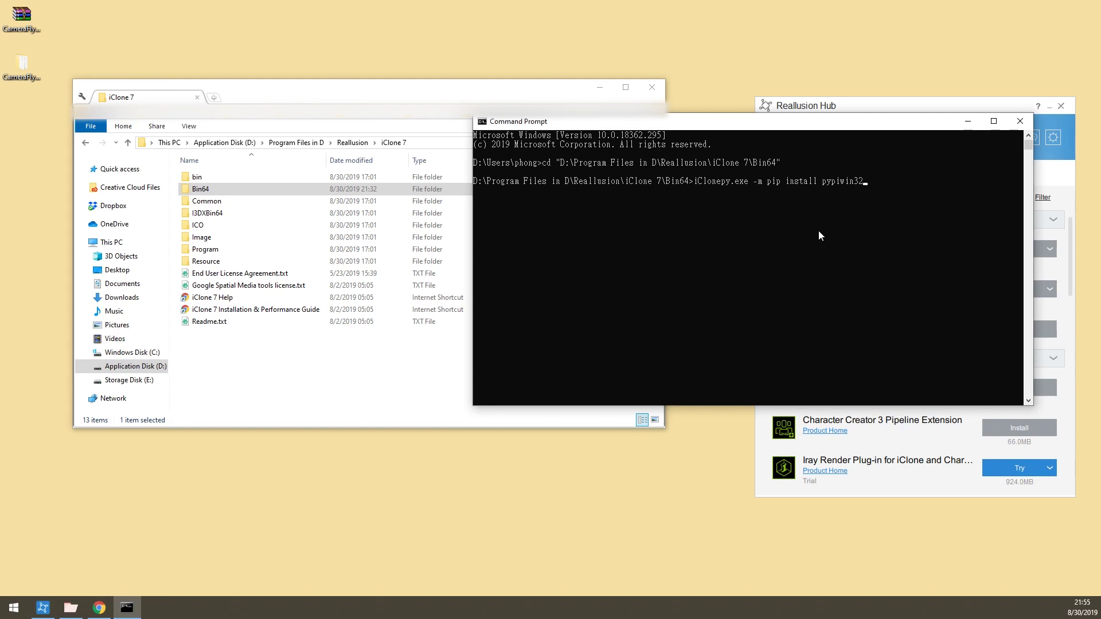
pyautogui.press('Return')
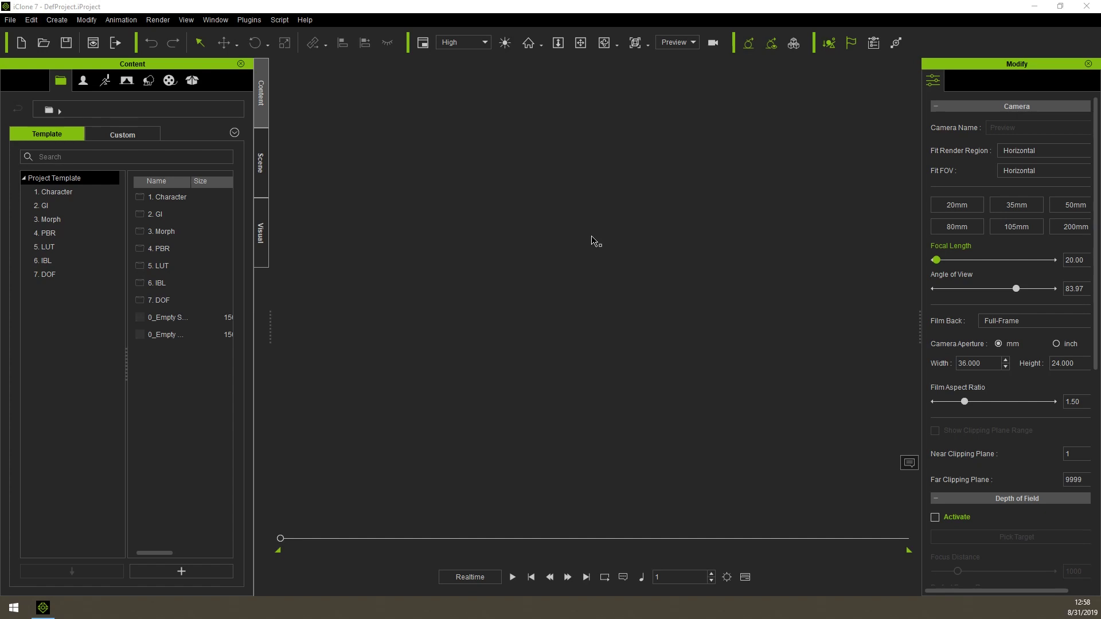
# Load the 2.Loft Scene project from the 2. GI templates in iClone and switch the view to the camera named Camera
pyautogui.click(86, 208)
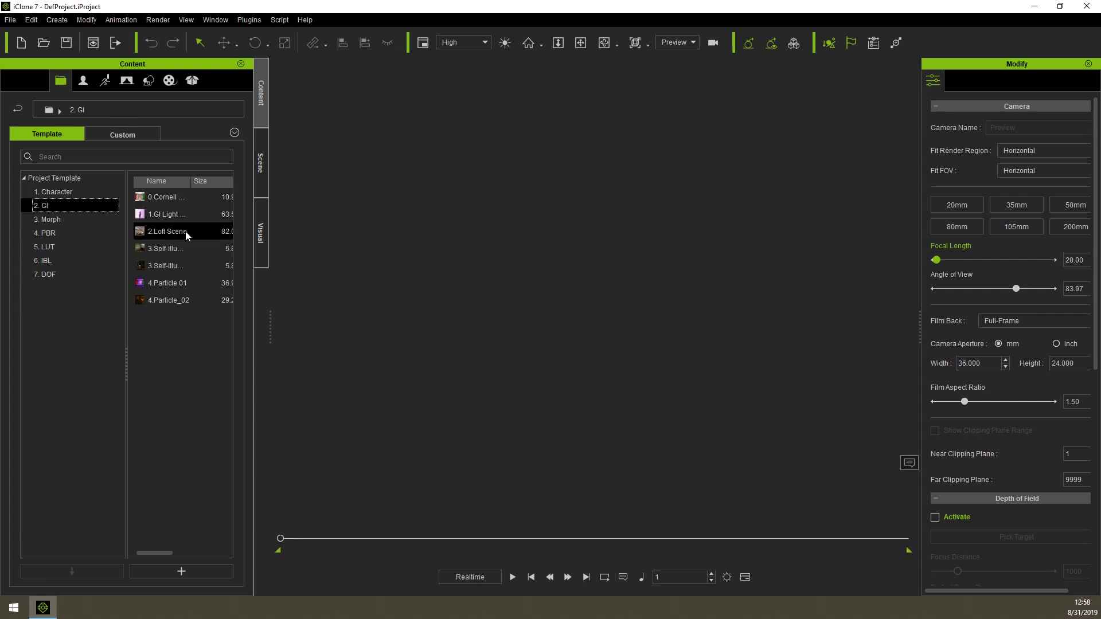
pyautogui.doubleClick(185, 231)
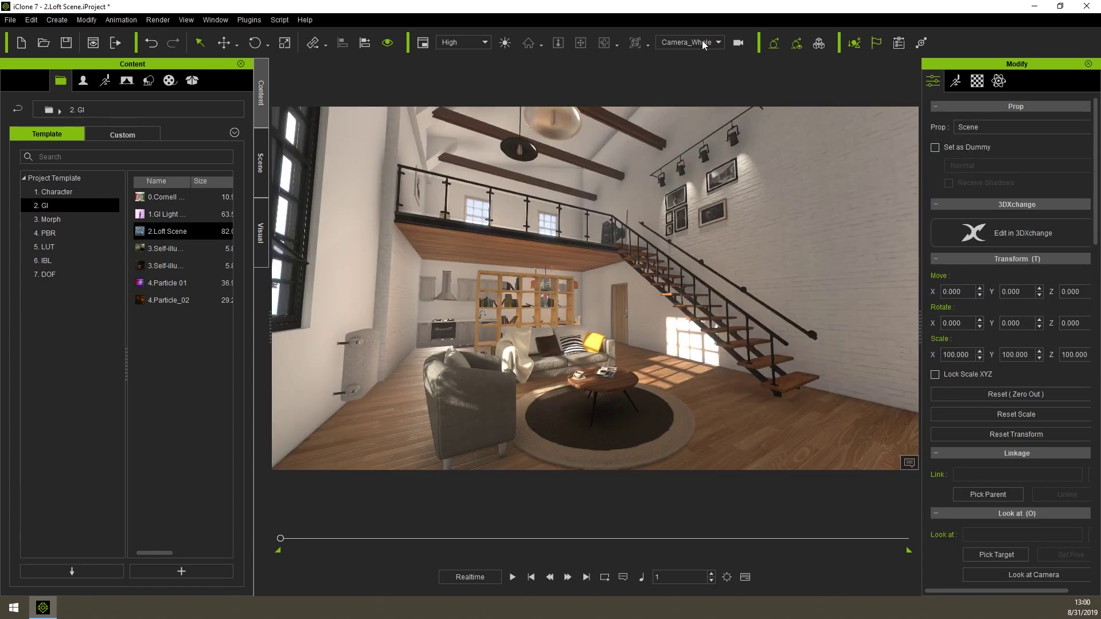
pyautogui.click(702, 40)
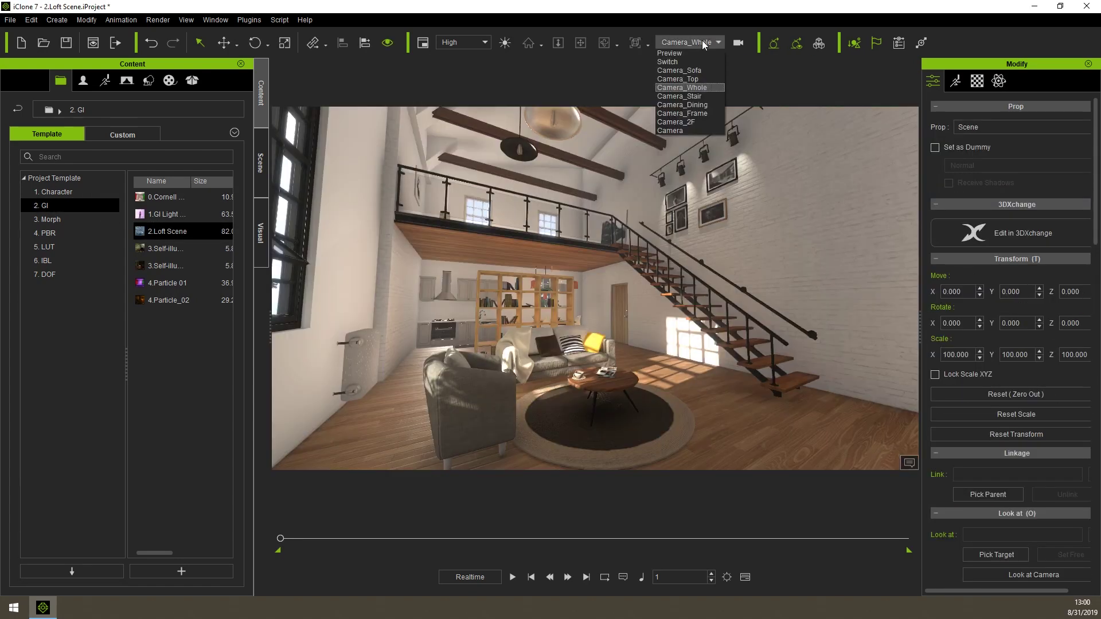
pyautogui.click(700, 130)
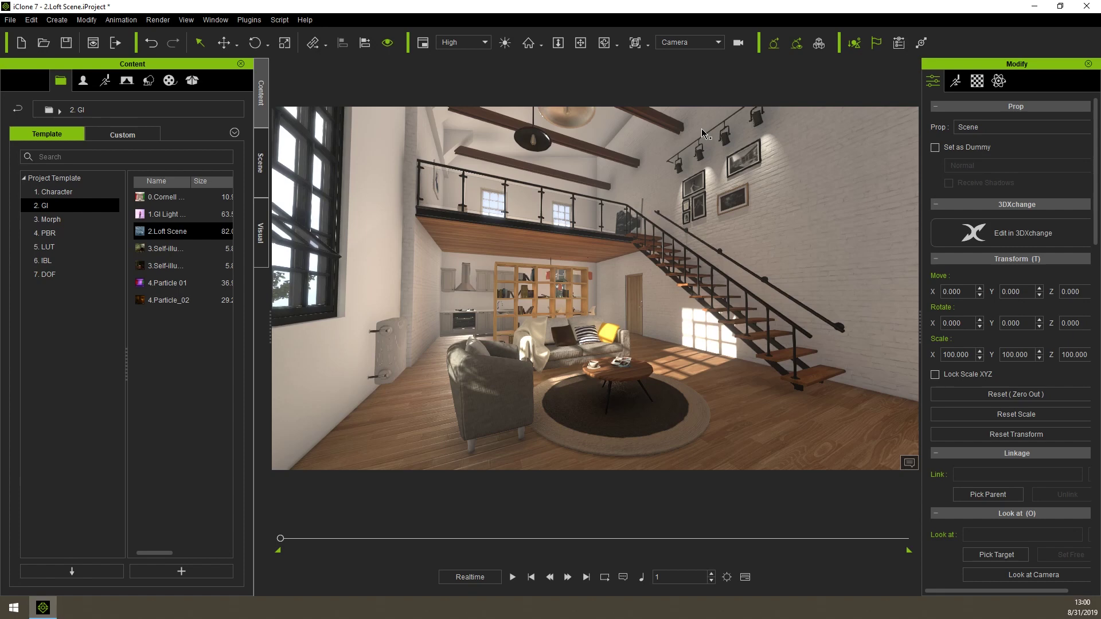
# Enter fly-through mode, fly and turn the camera through the loft until it faces the armchair and tall window, and exit the mode
pyautogui.middleClick(702, 130)
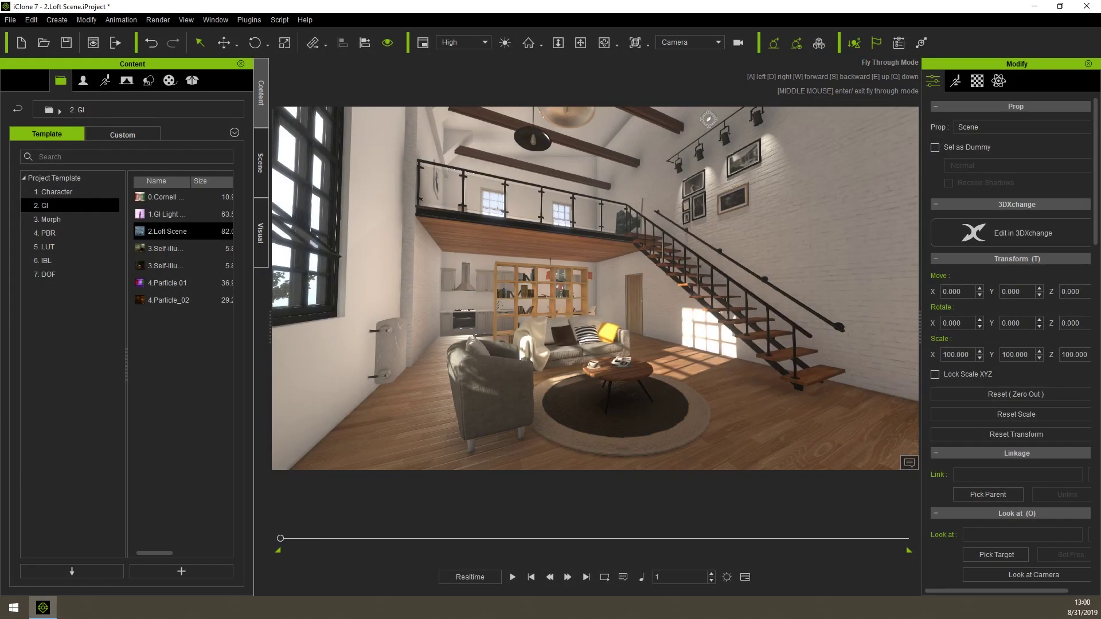
pyautogui.press('w')
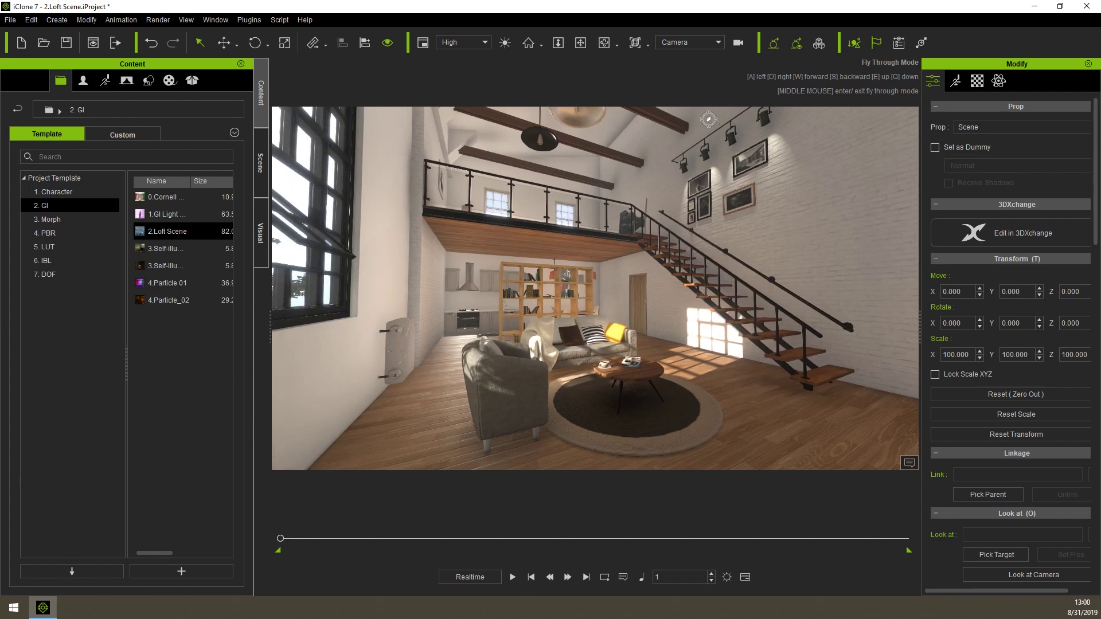
pyautogui.press('w')
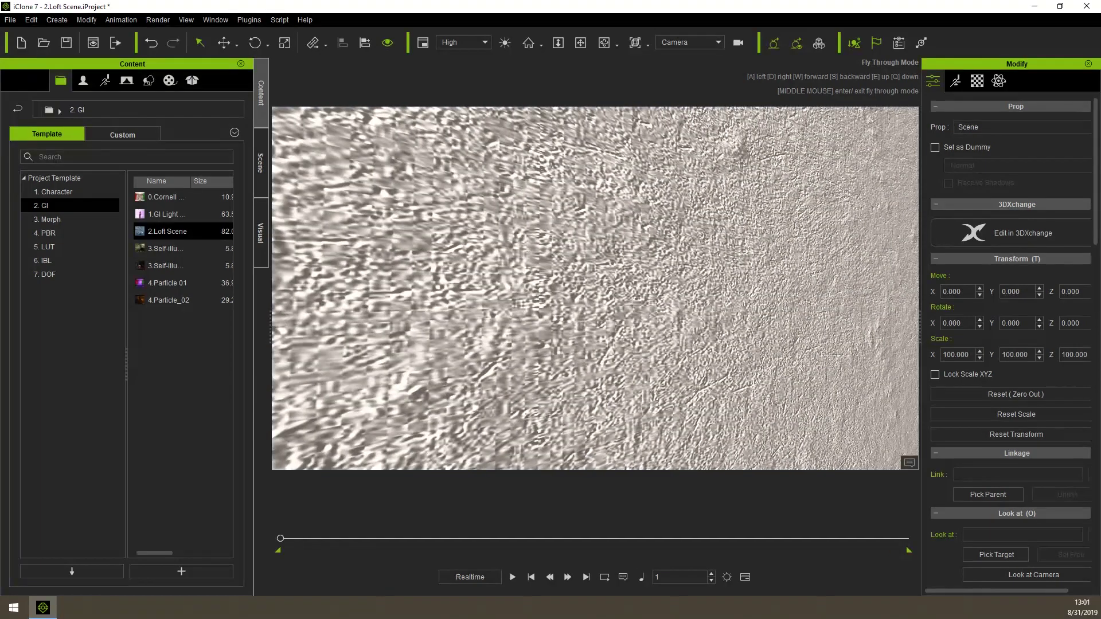
pyautogui.press('s')
pyautogui.press('w')
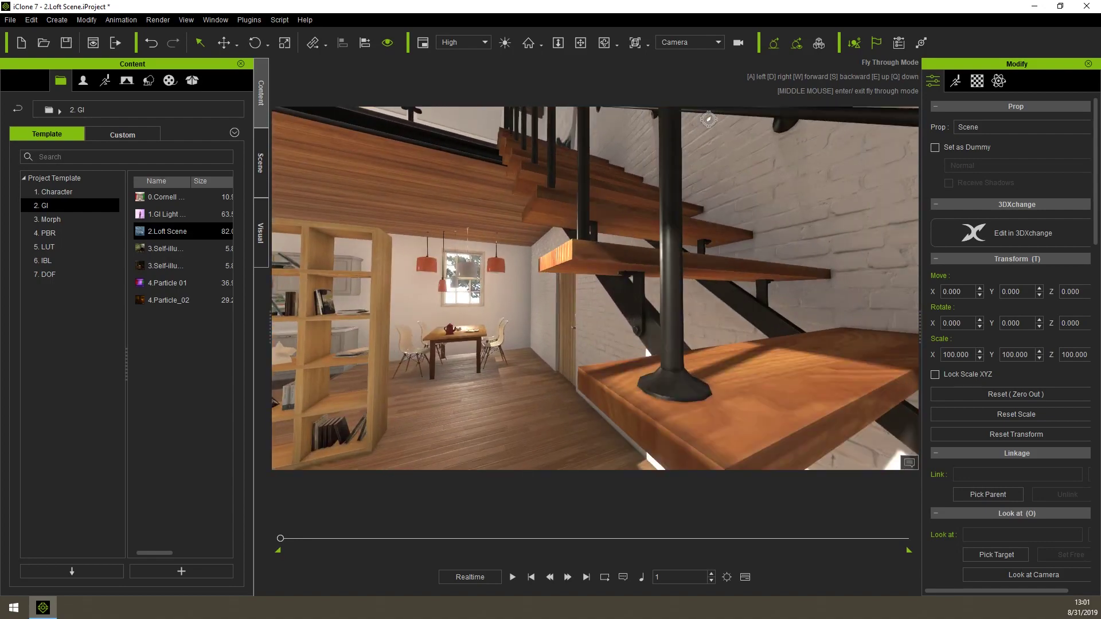
pyautogui.moveTo(709, 119)
pyautogui.mouseDown()
pyautogui.moveTo(529, 221)
pyautogui.moveTo(429, 186)
pyautogui.mouseUp()
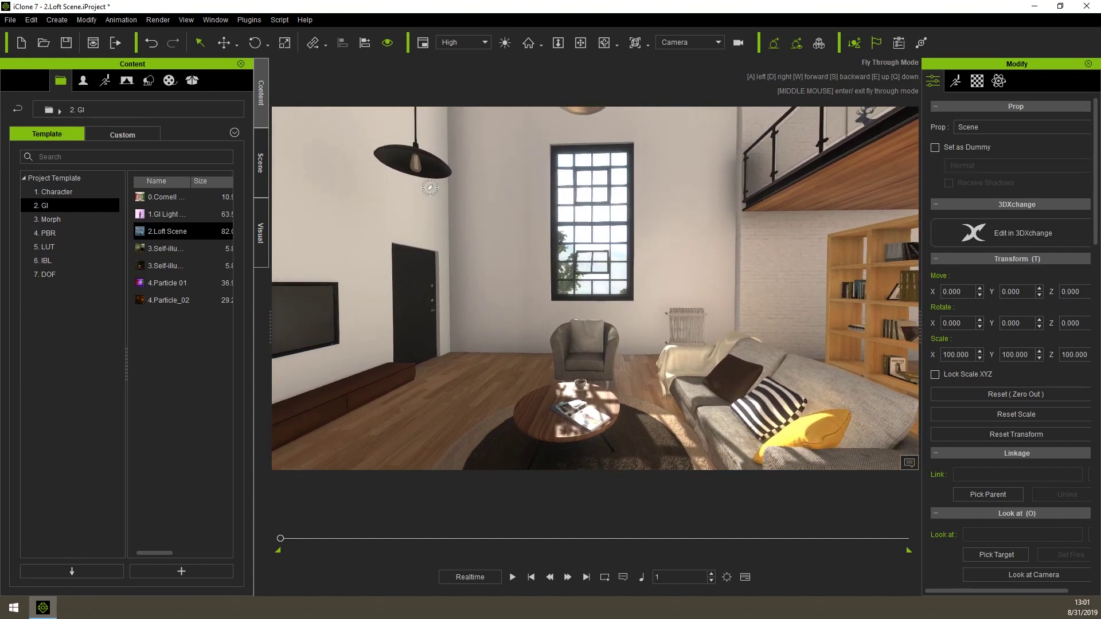
pyautogui.middleClick(429, 187)
pyautogui.click(423, 204)
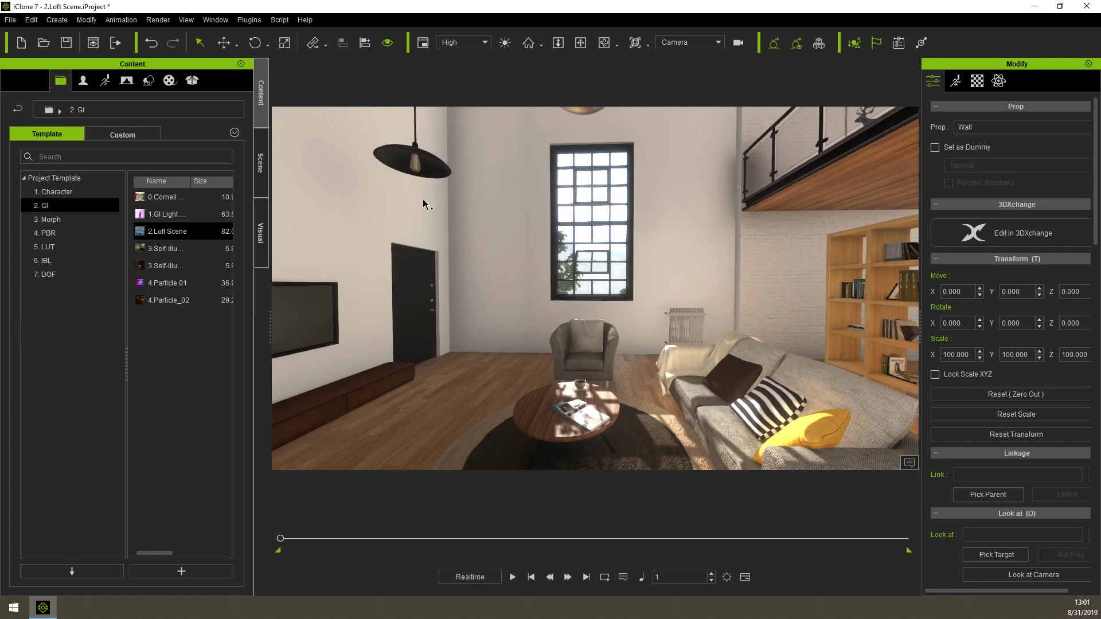